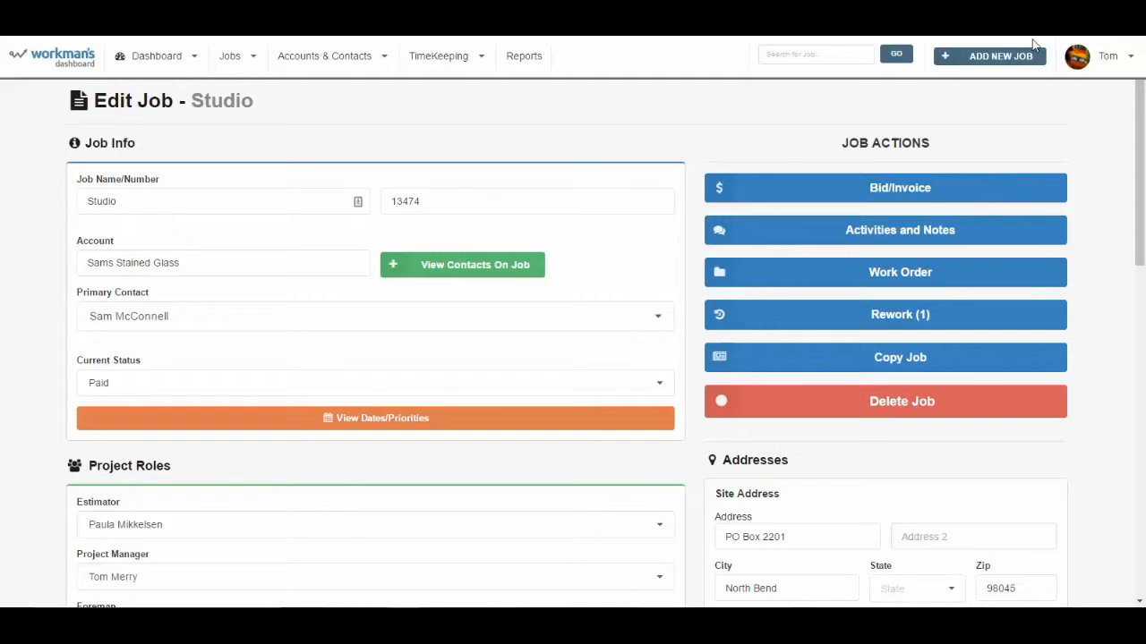
Examine the Studio job's existing activities and notes, and the activity and type options offered for a new job note
left_click(897, 234)
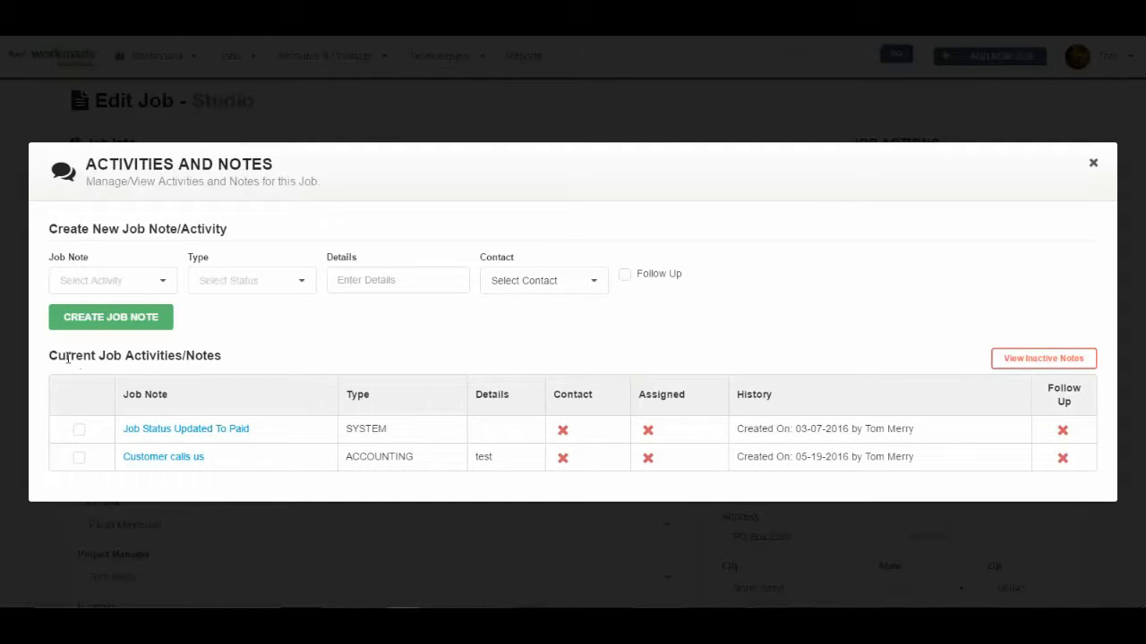
left_click_drag(66, 355, 952, 460)
left_click(951, 457)
left_click(164, 284)
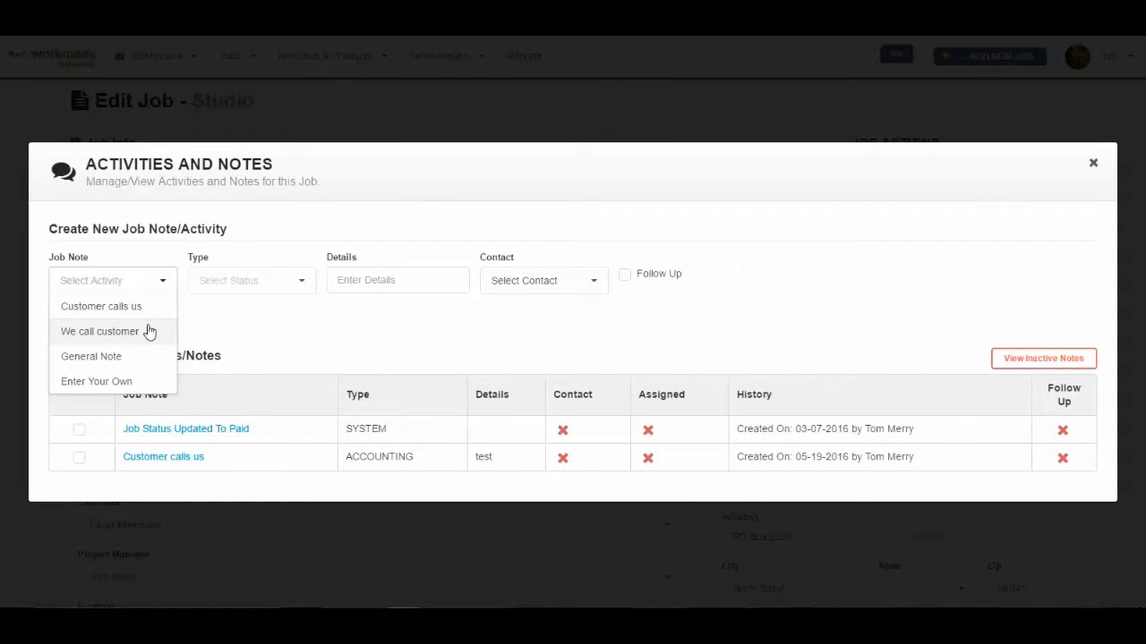
left_click(285, 283)
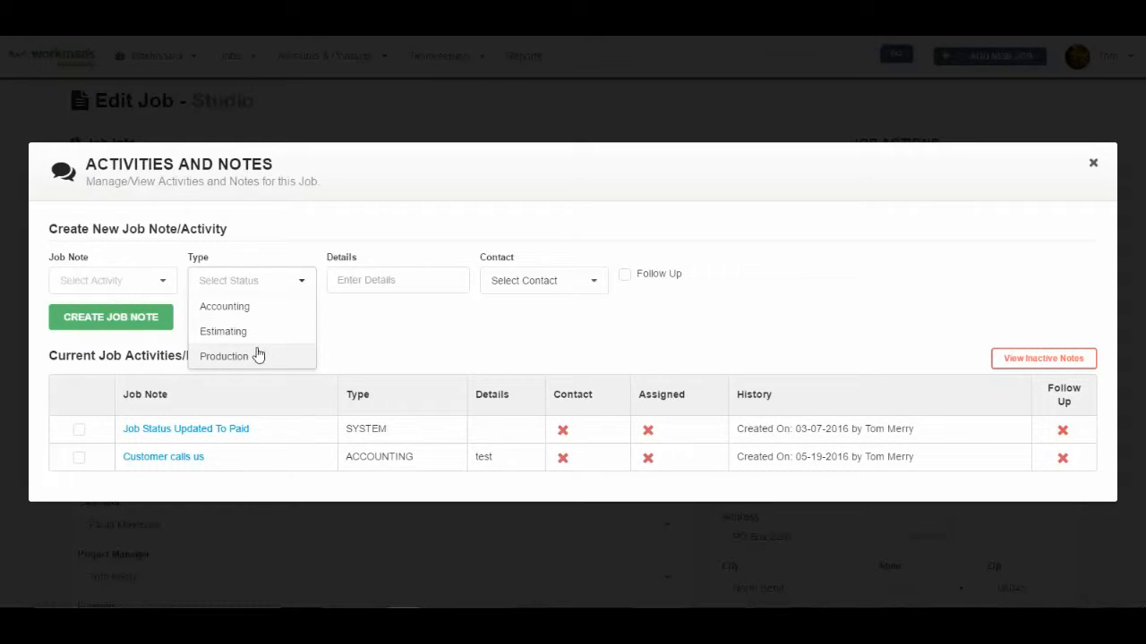
left_click(383, 336)
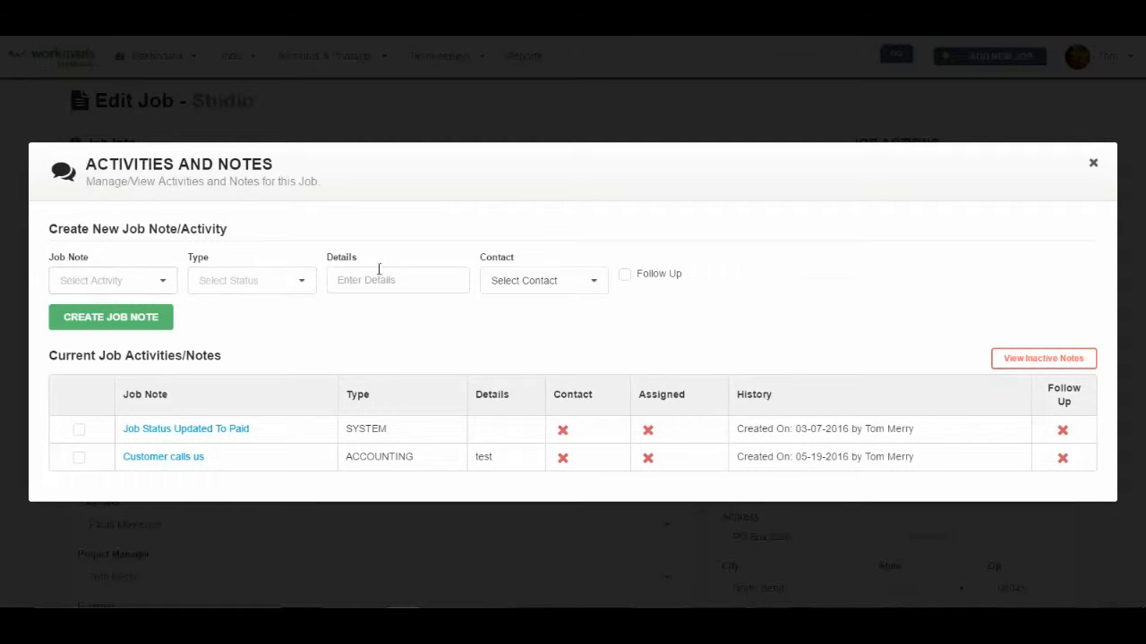
left_click(164, 287)
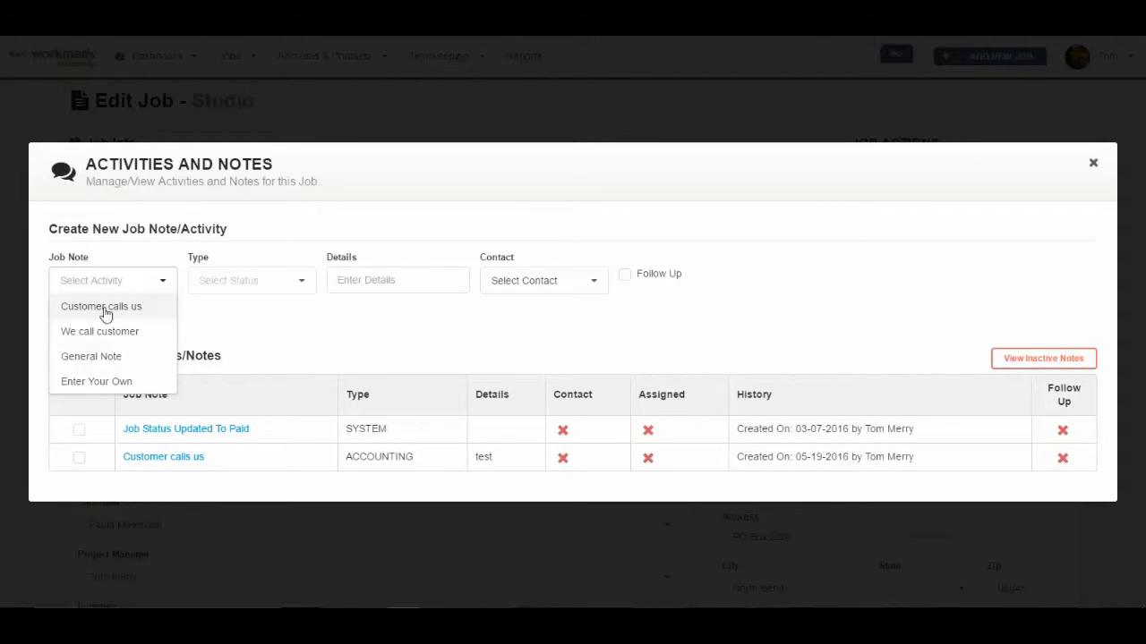
left_click(1095, 163)
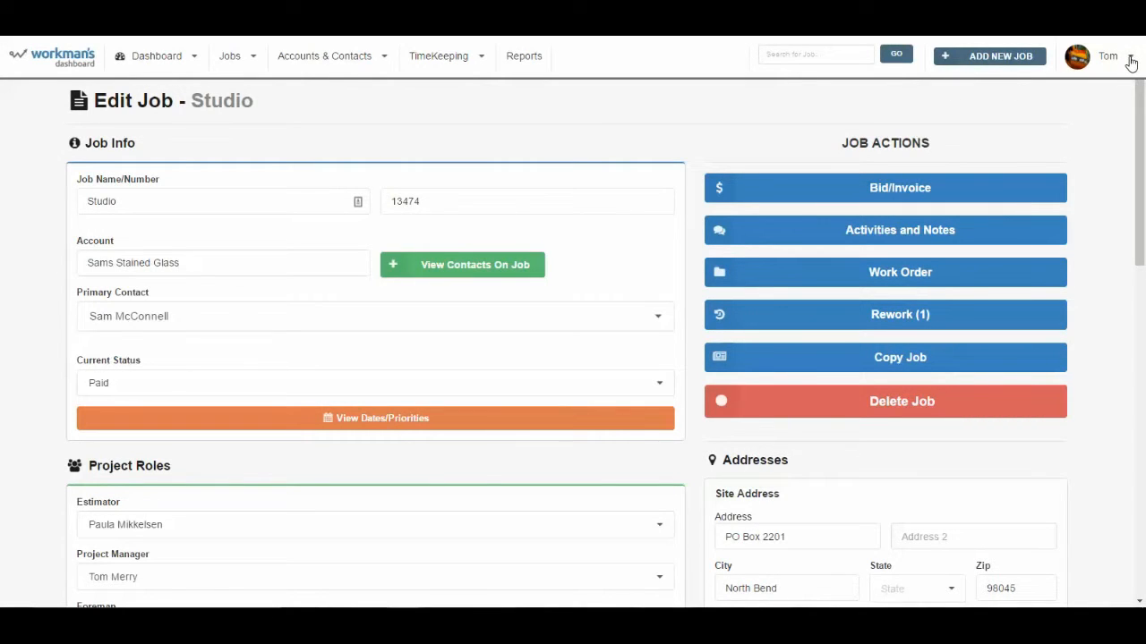
Open the default activities list in the company's admin settings
left_click(1128, 61)
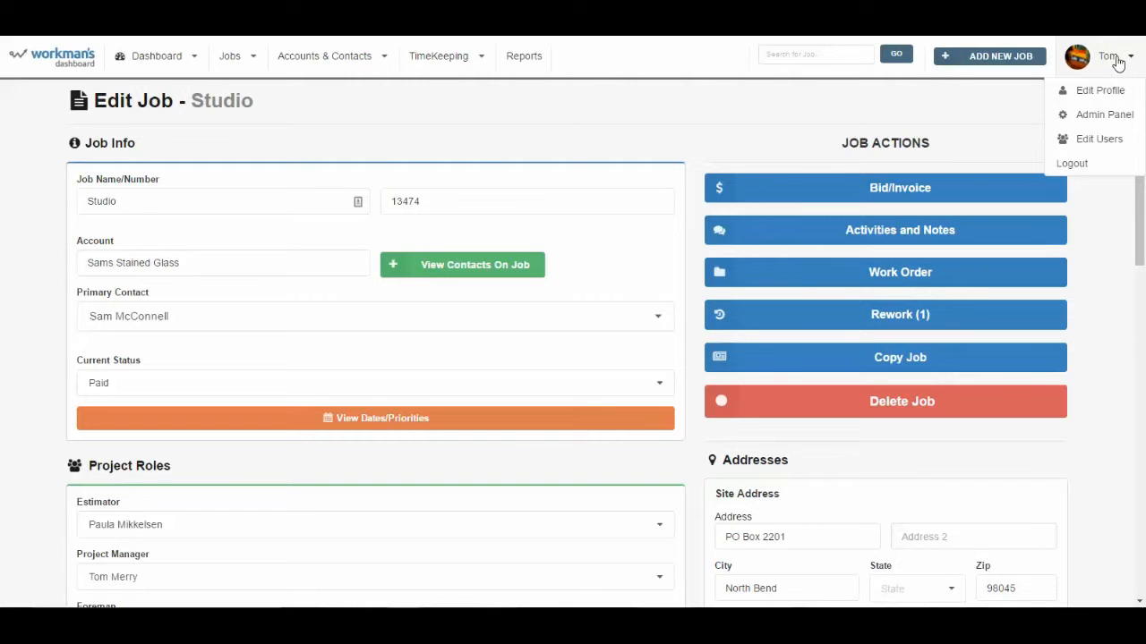
left_click(1107, 121)
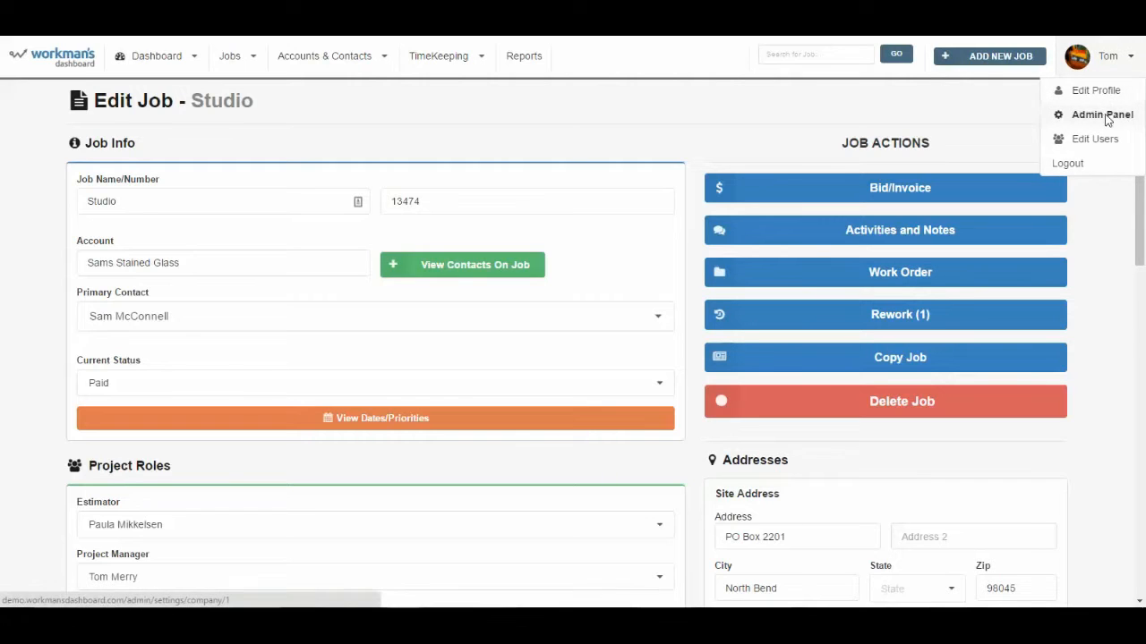
left_click(600, 133)
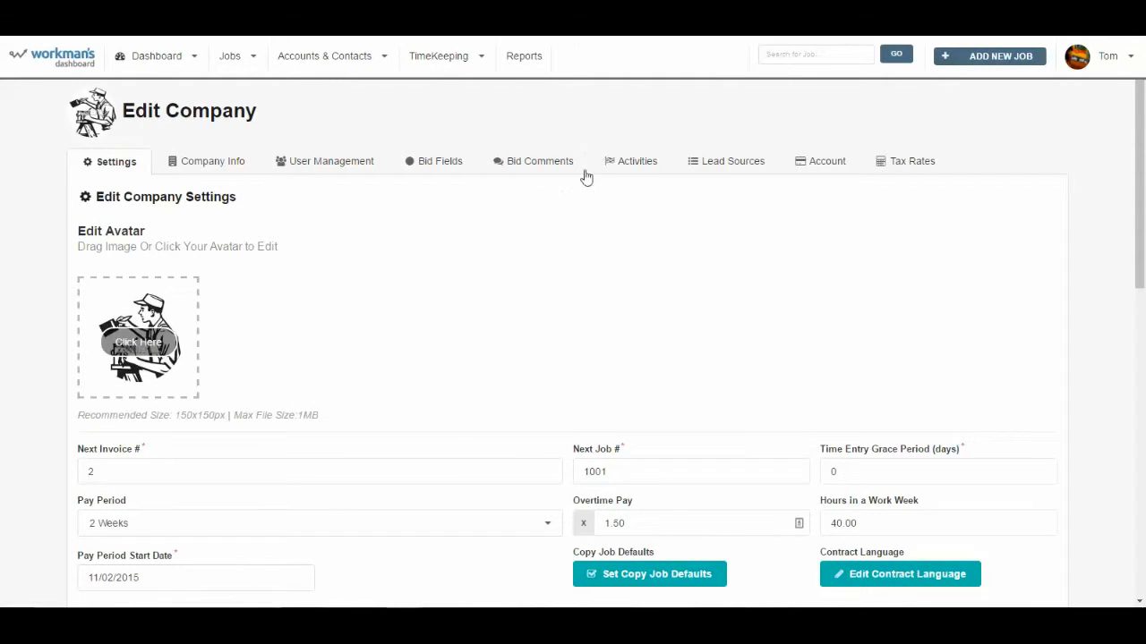
left_click(635, 165)
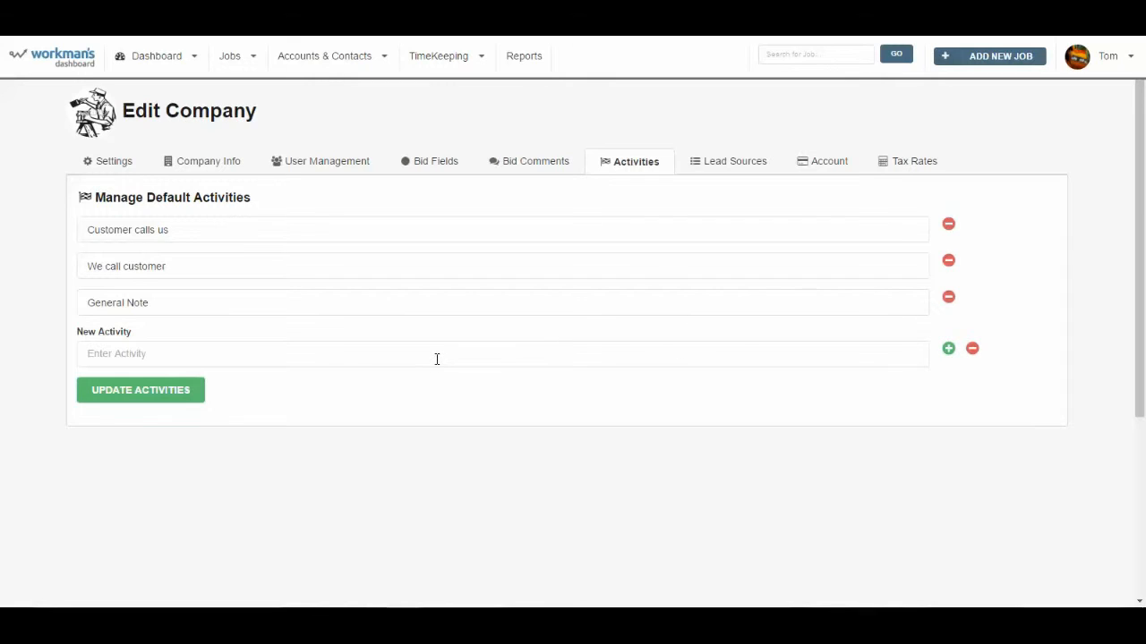
Add "Down Payment Received" and "Pre-Construction Meeting" as new default activities and save the list
left_click(355, 358)
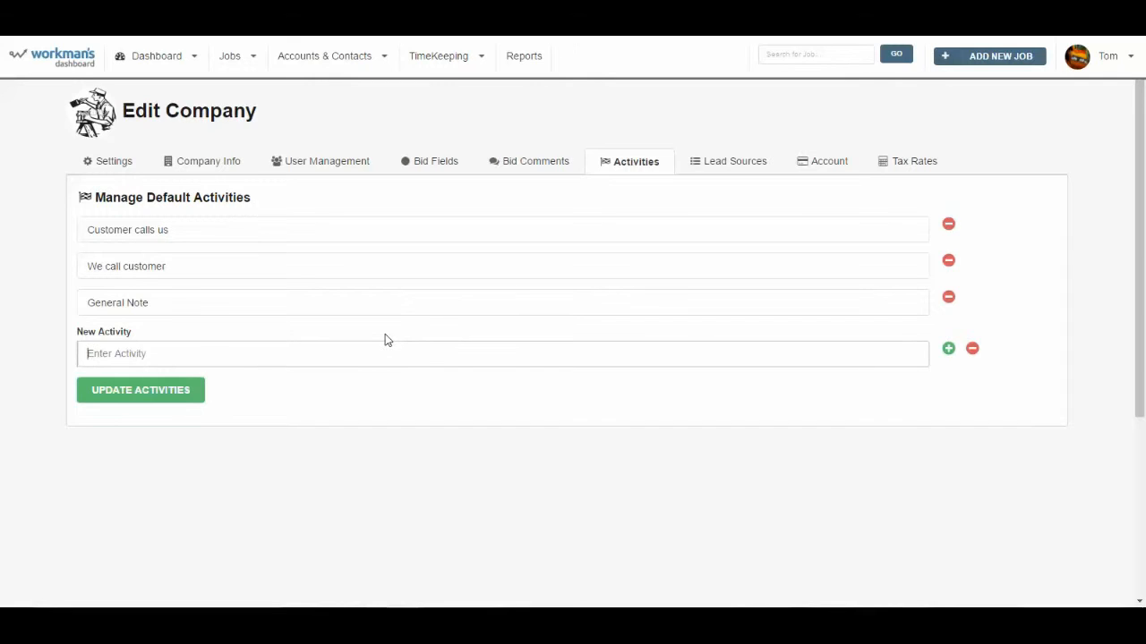
type("Down Payment Received")
left_click(949, 349)
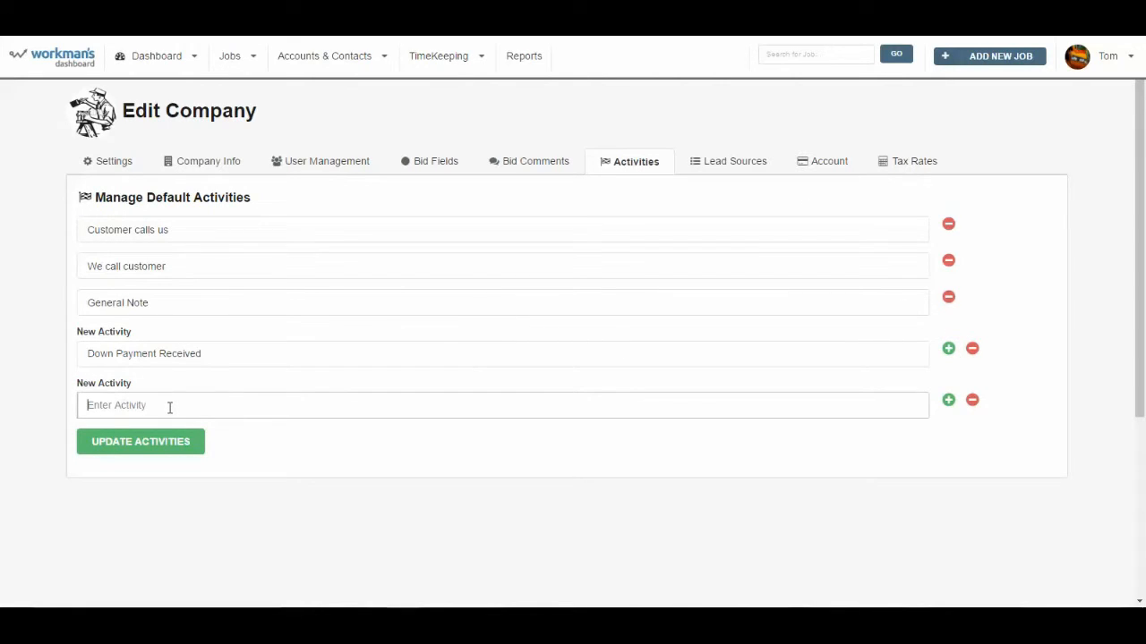
type("Pre-Construction Meeting")
left_click(154, 446)
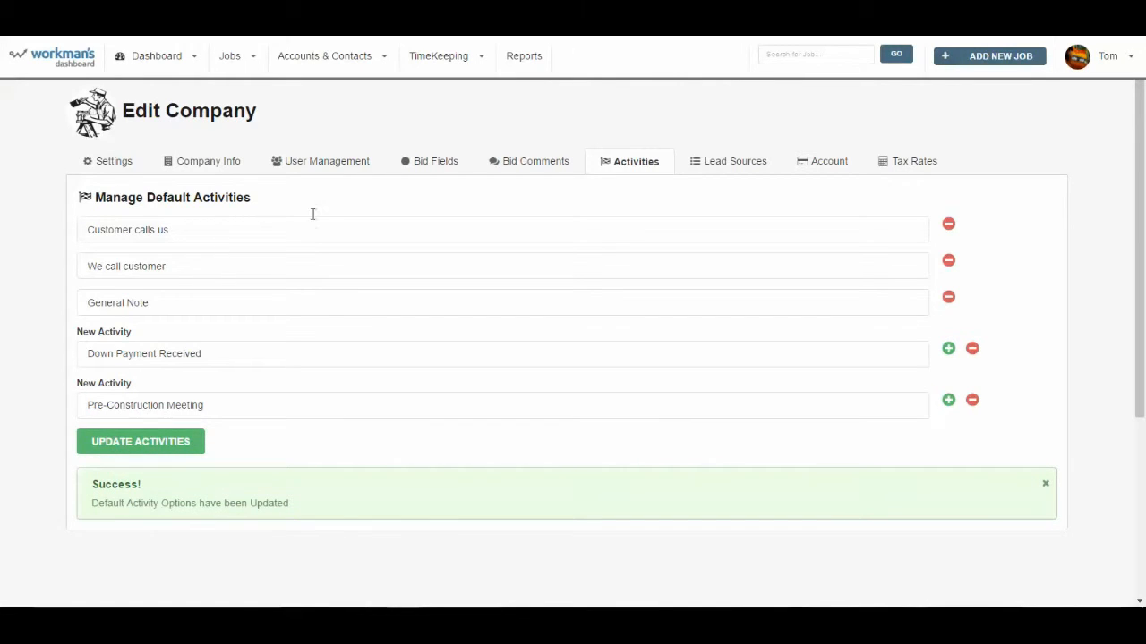
Return to the Studio job from the jobs list and open its activities and notes
left_click(259, 59)
left_click(250, 90)
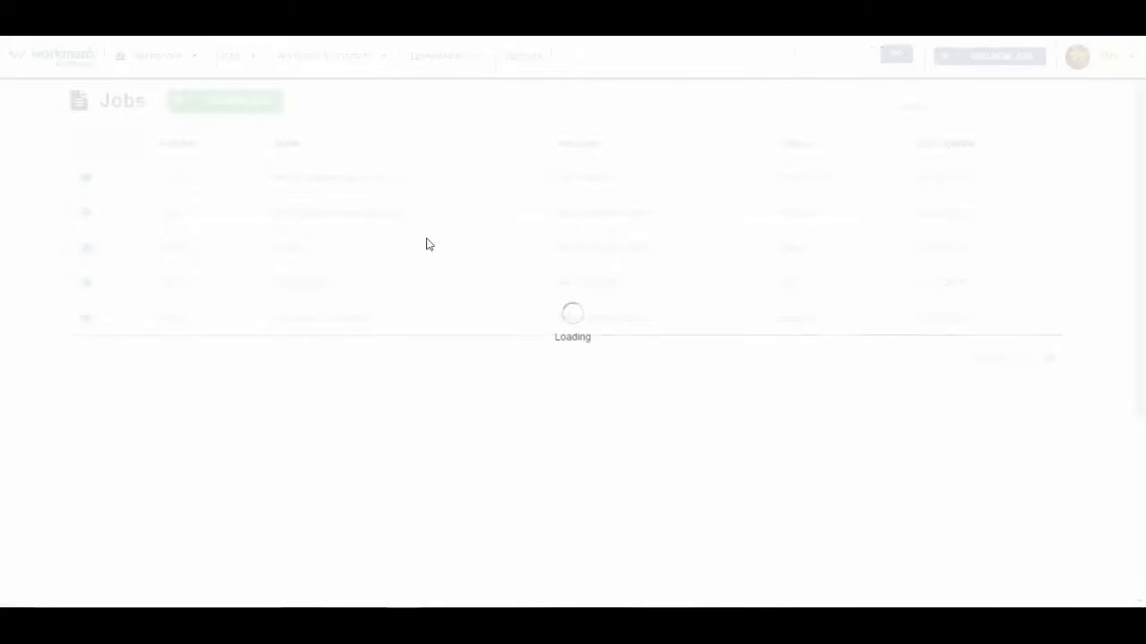
left_click(86, 252)
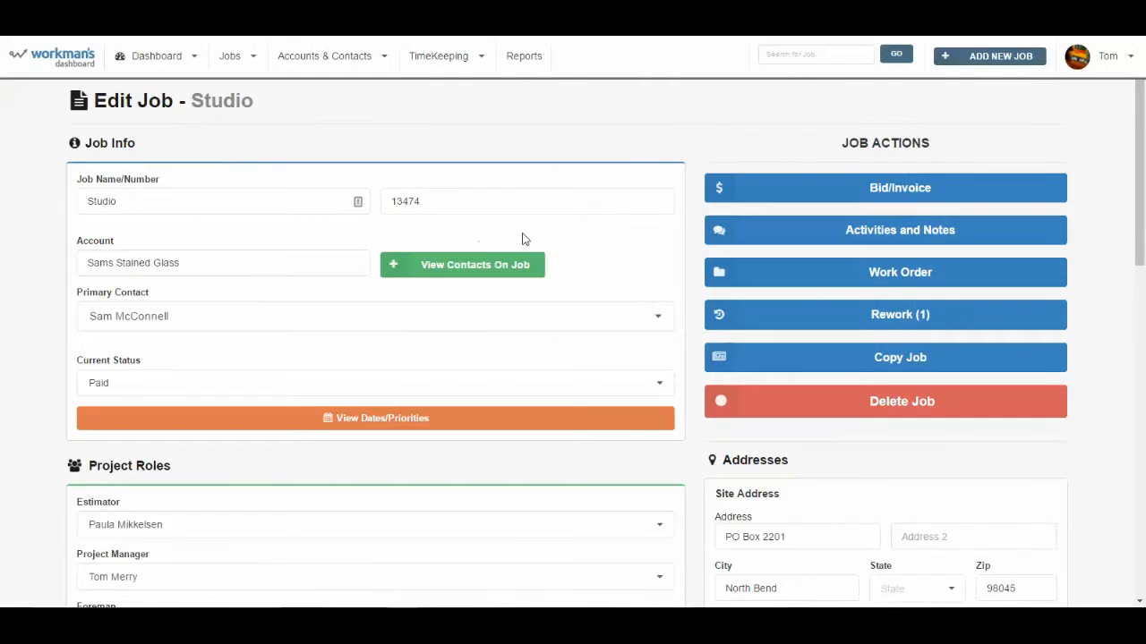
left_click(931, 236)
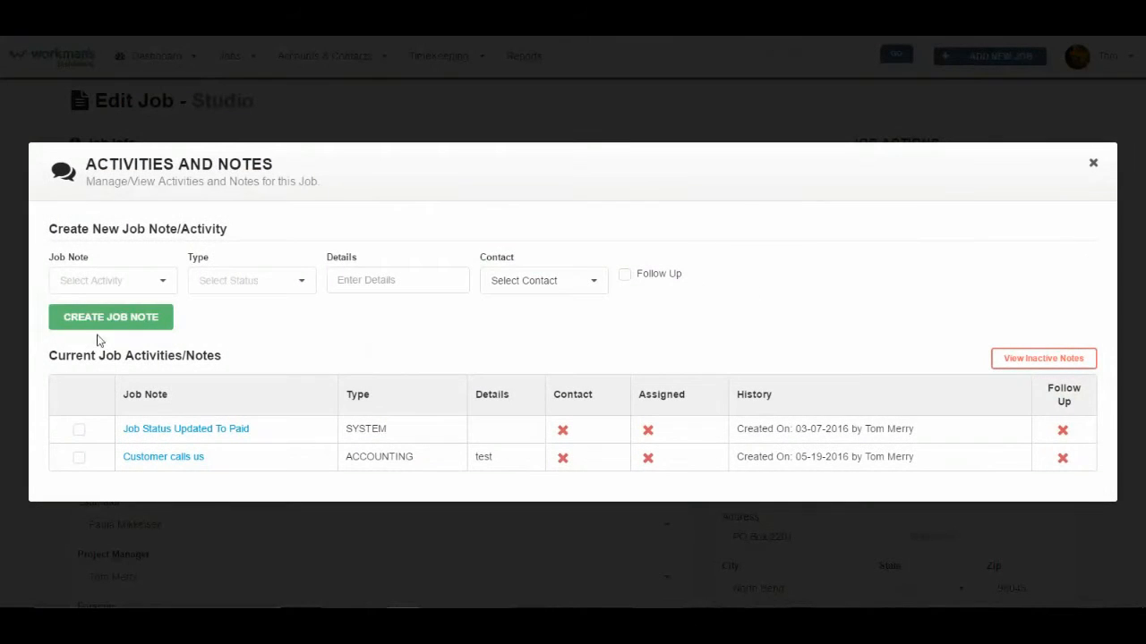
Fill in a new Pre-Construction Meeting job note of type Production with the details "Met with client. On schedule for 6/1/16."
left_click(157, 285)
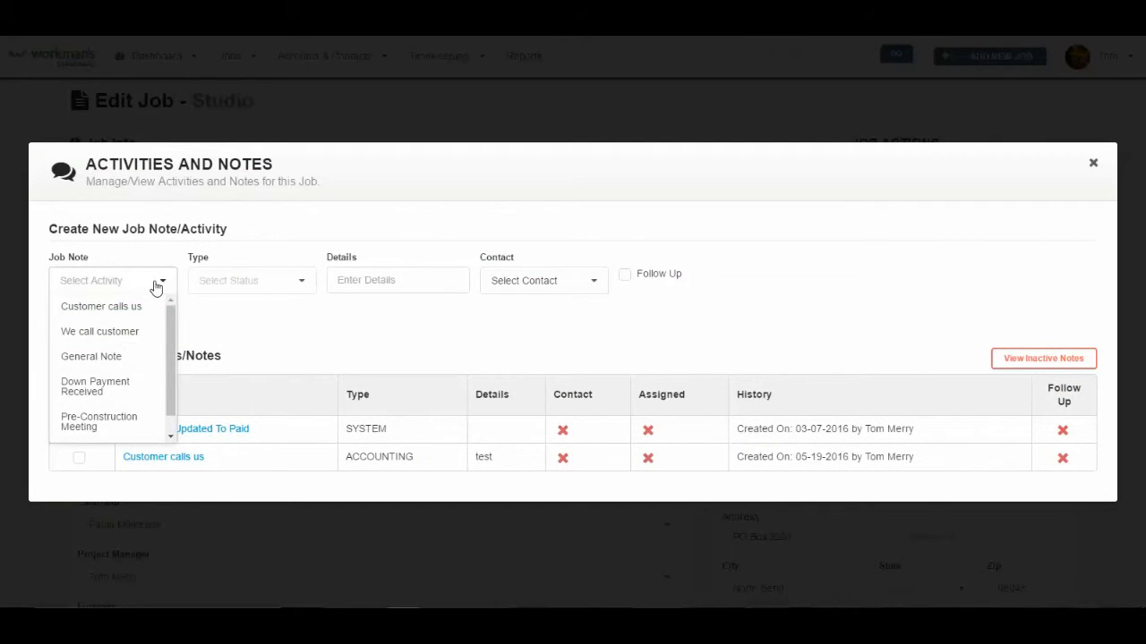
left_click(107, 422)
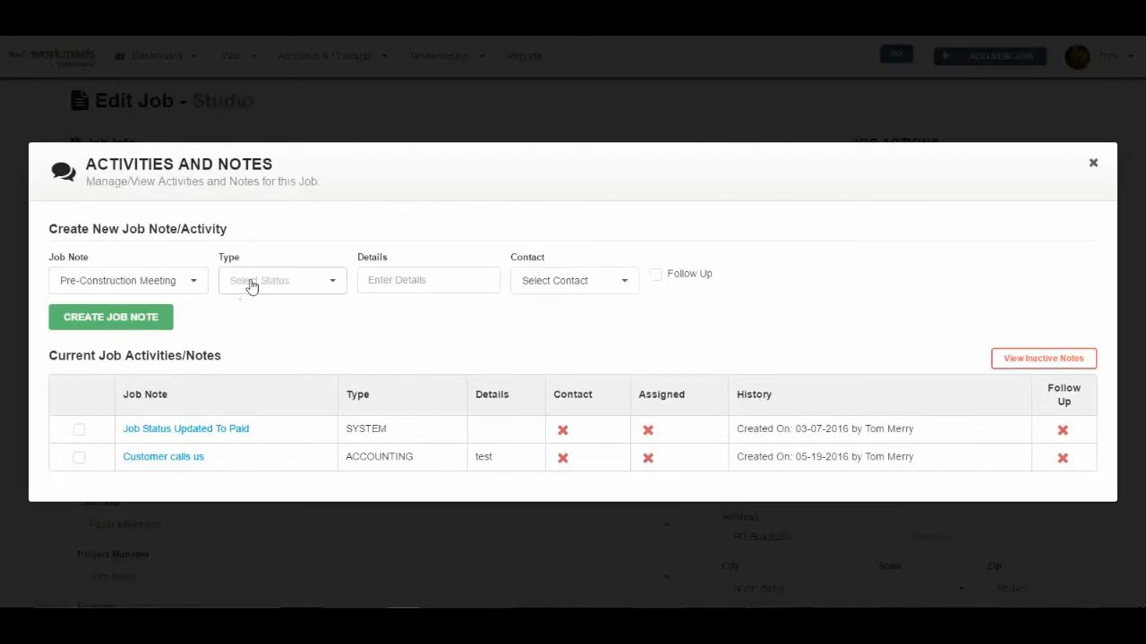
left_click(283, 283)
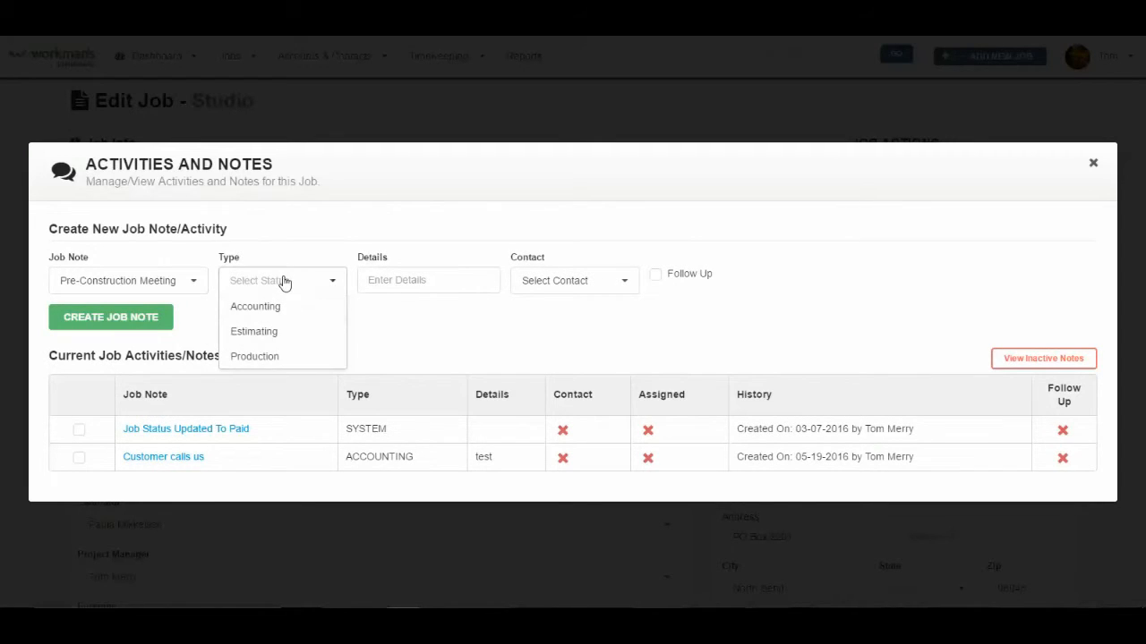
left_click(273, 358)
left_click(396, 281)
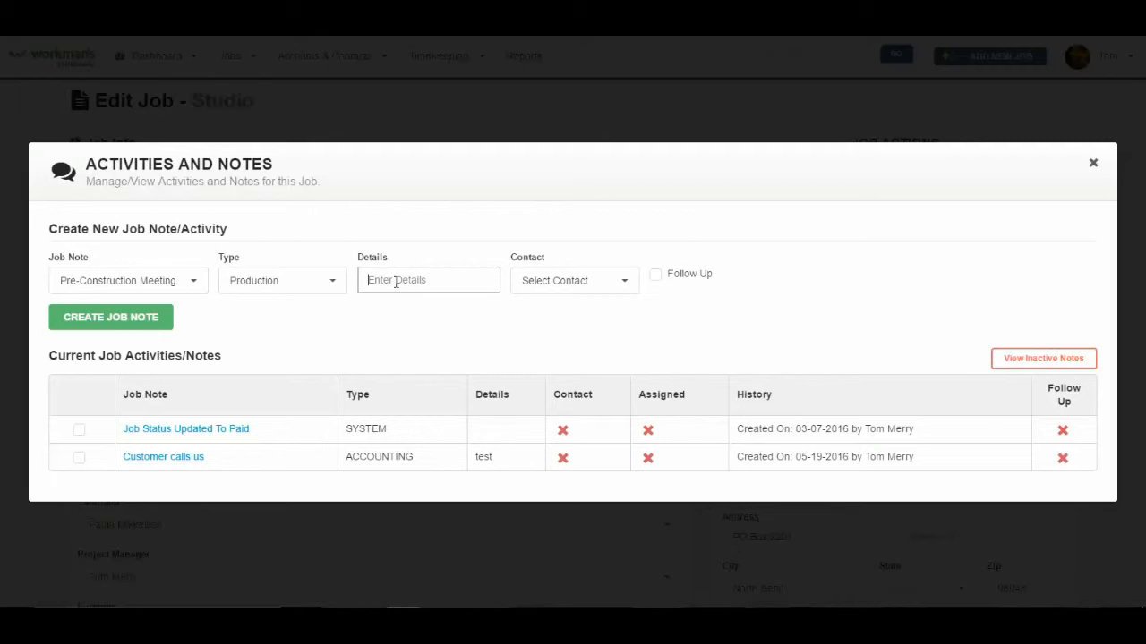
type("Met with clien")
type("t. On schedule for ")
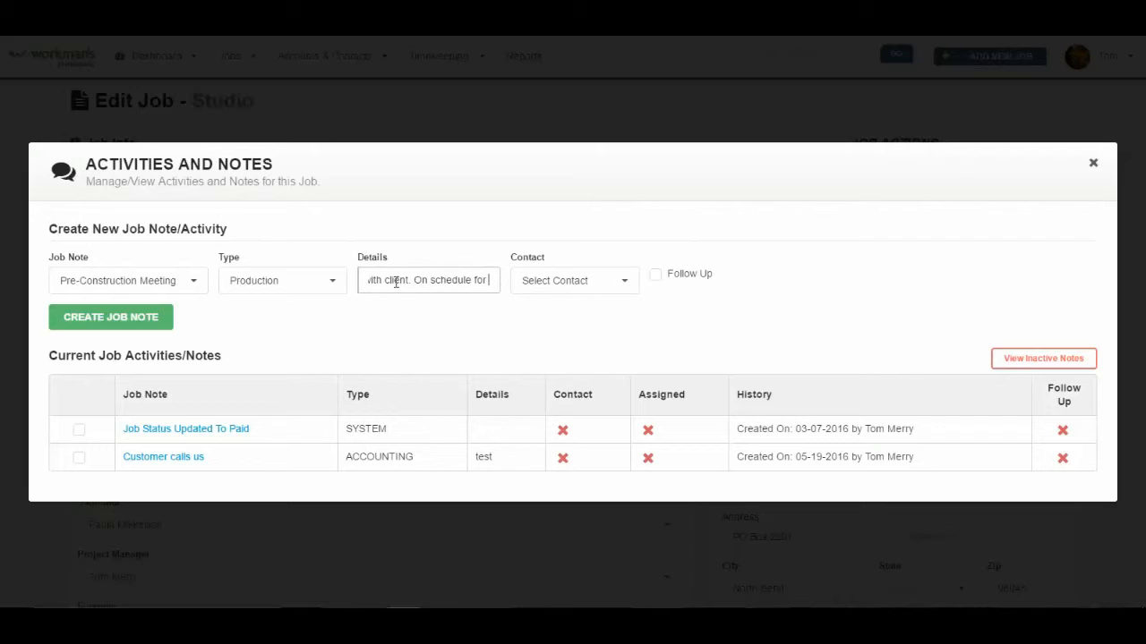
type("6/1/16.")
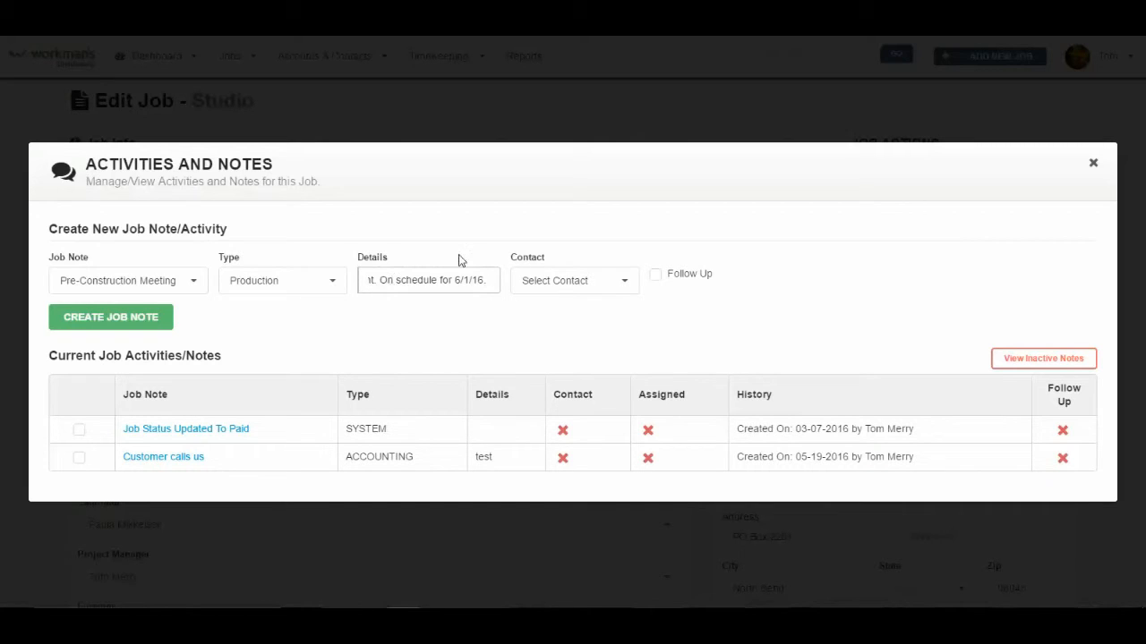
Link the note to the job's primary contact, enable Follow Up, and assign it to the job's project manager
left_click(622, 285)
left_click(570, 331)
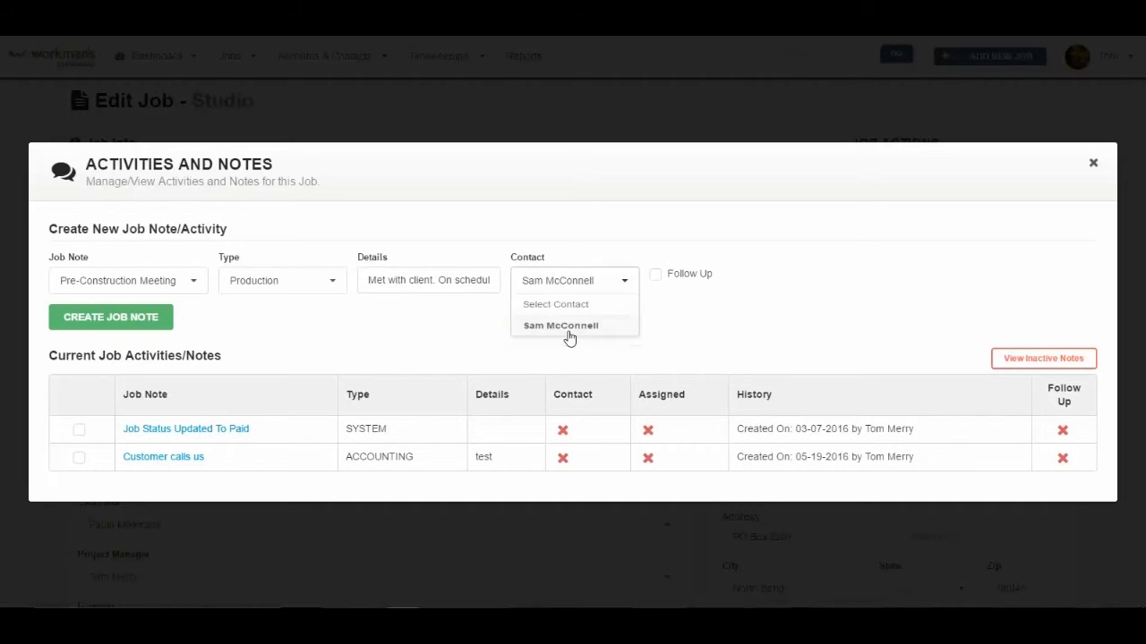
left_click(656, 276)
left_click(833, 284)
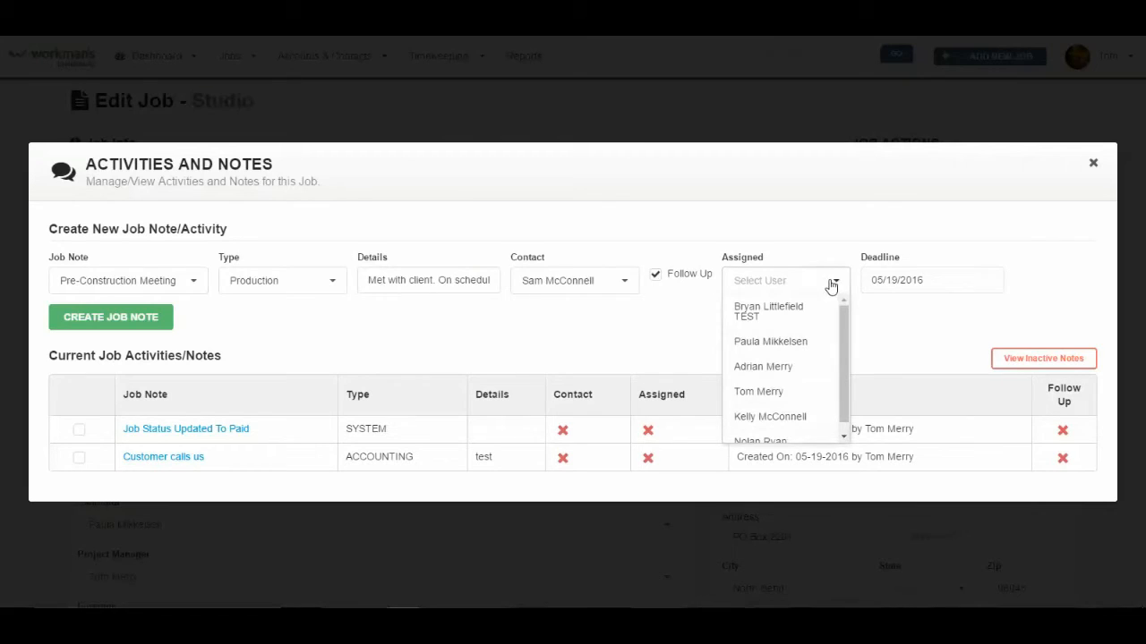
left_click(767, 394)
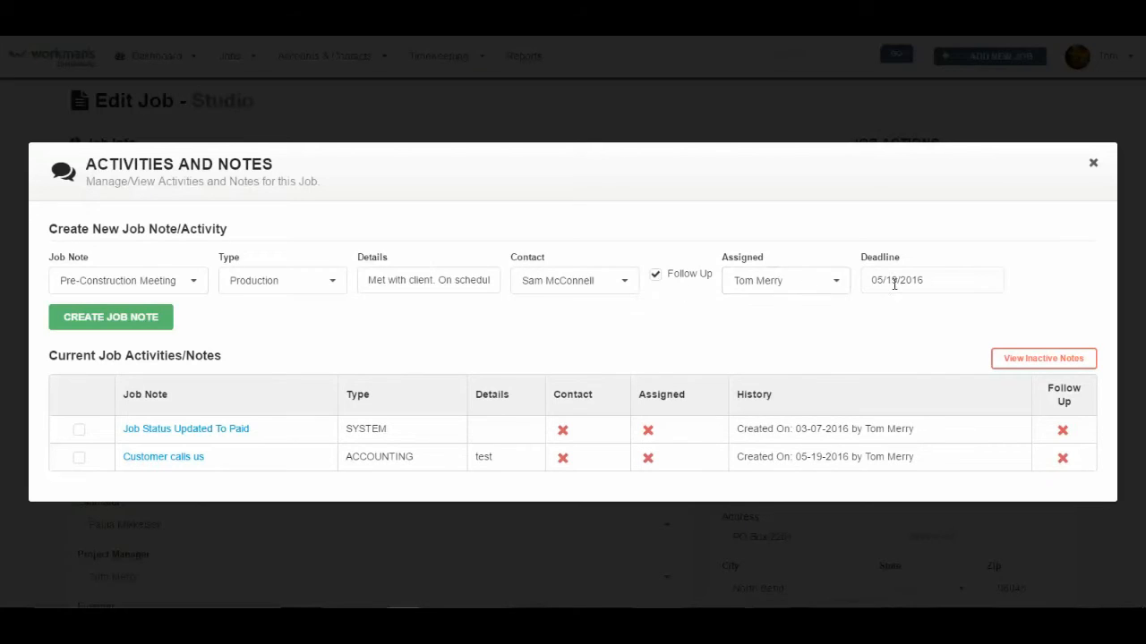
Set the follow-up deadline to 05/30/2016 and create the job note
left_click(905, 281)
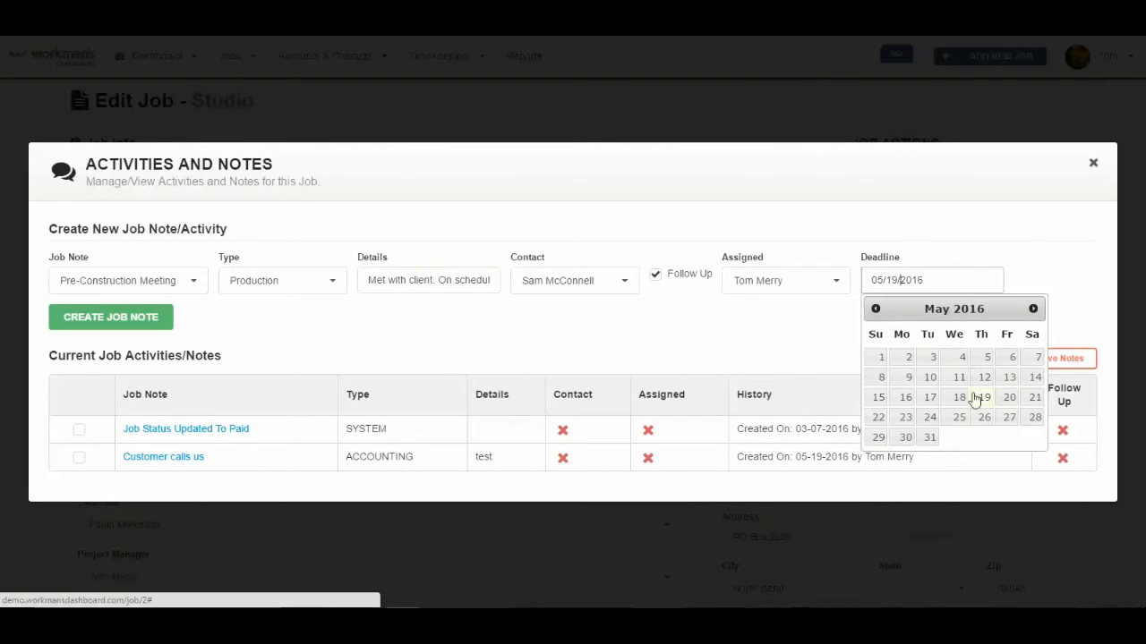
left_click(1031, 312)
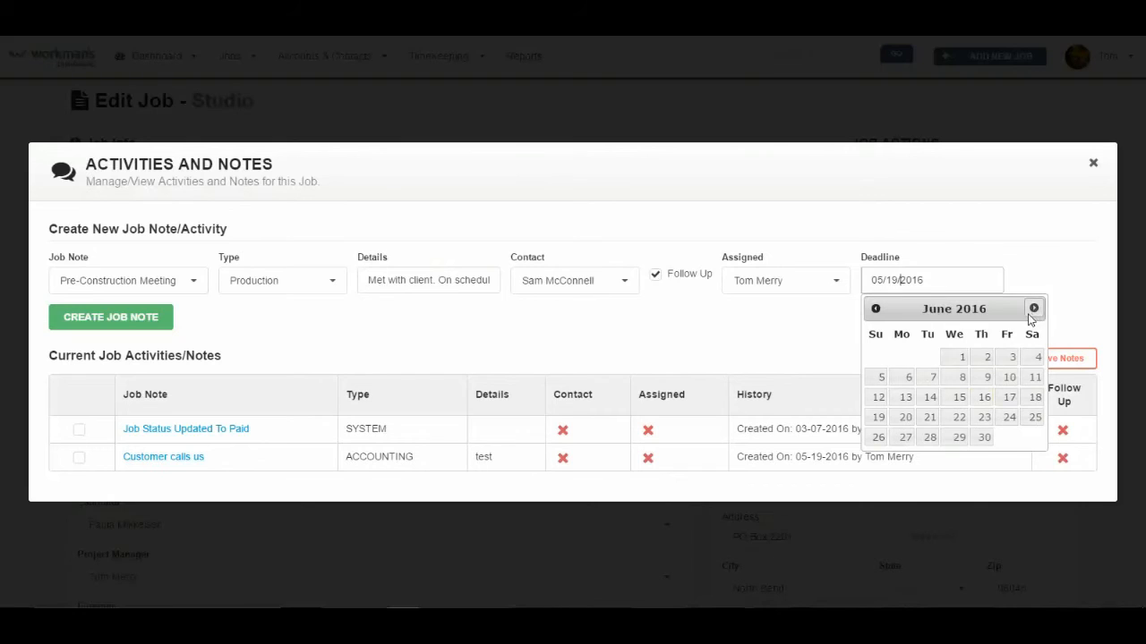
left_click(876, 309)
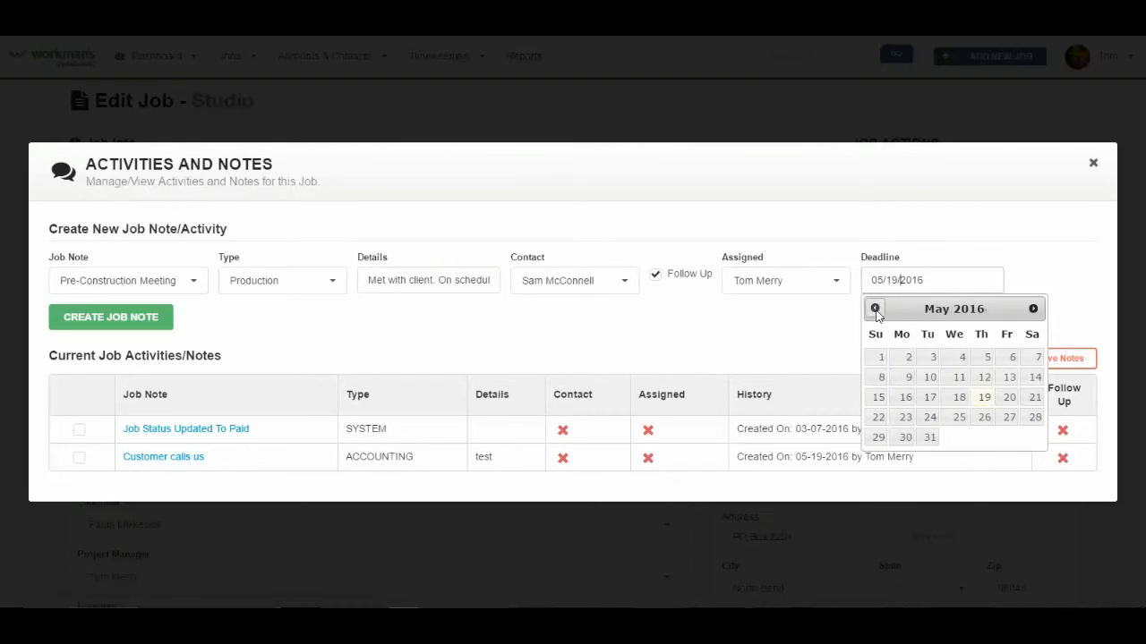
left_click(906, 438)
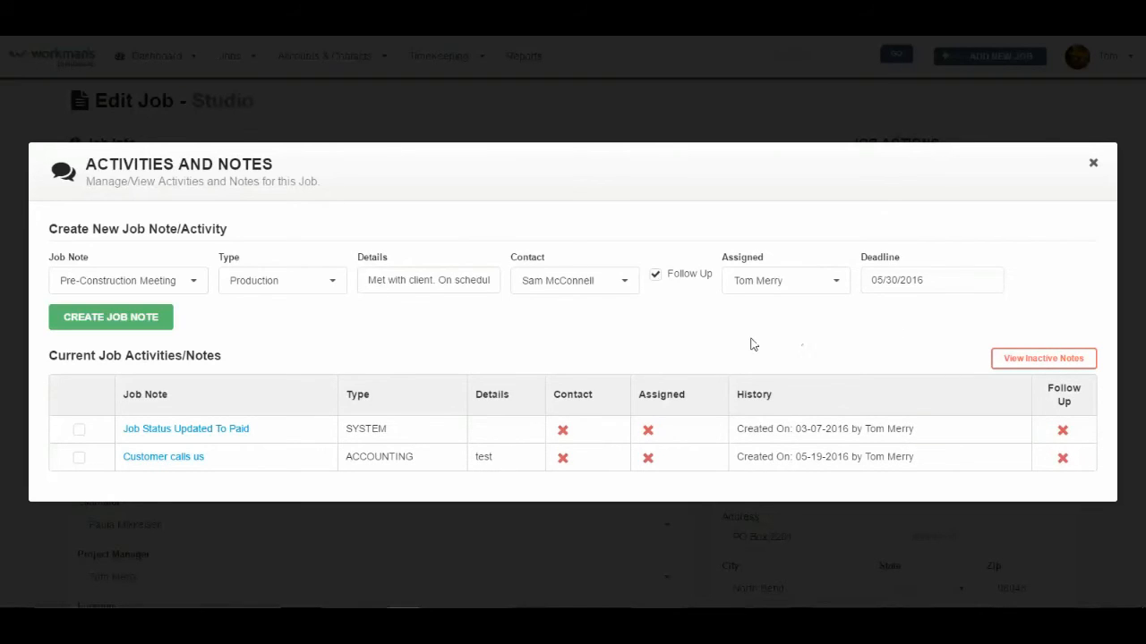
left_click(143, 318)
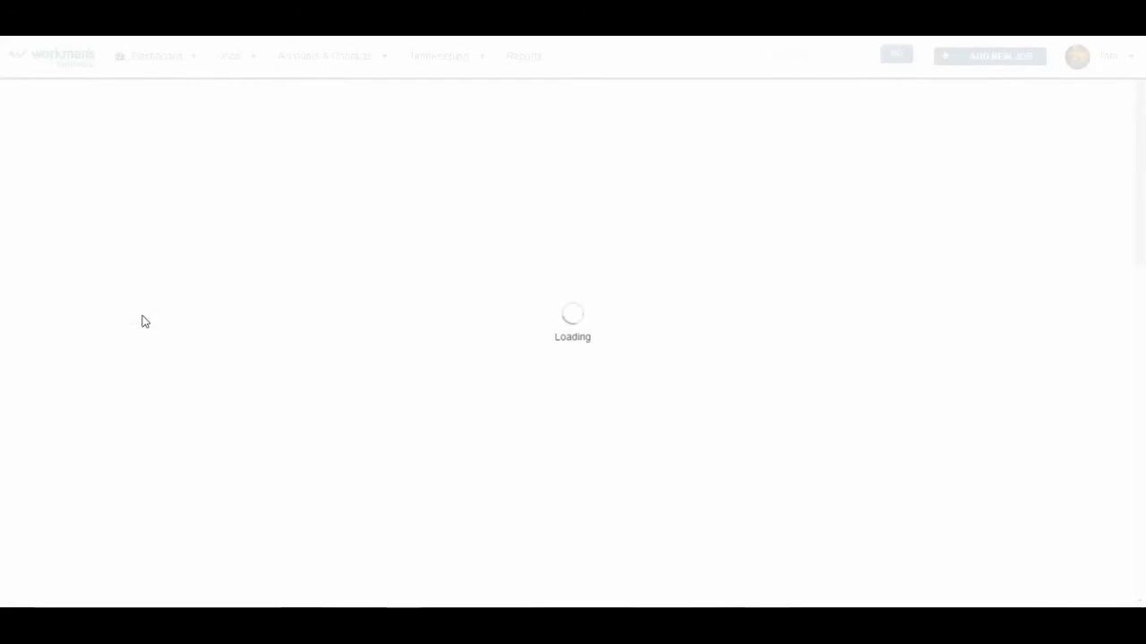